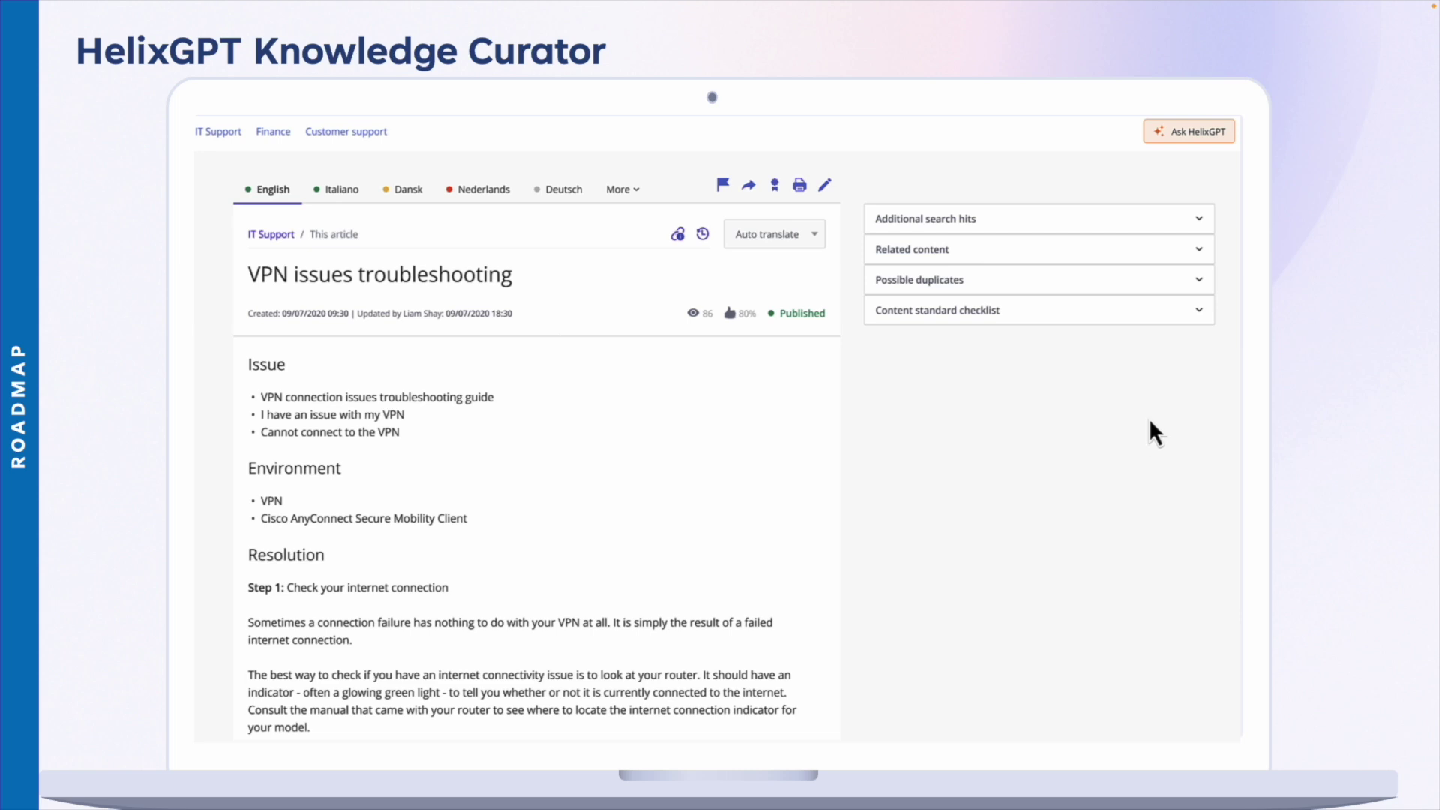
Step: Ask HelixGPT to validate the VPN troubleshooting article for title, phrasing and tag improvements
{"action": "left_click", "coordinate": [1196, 135]}
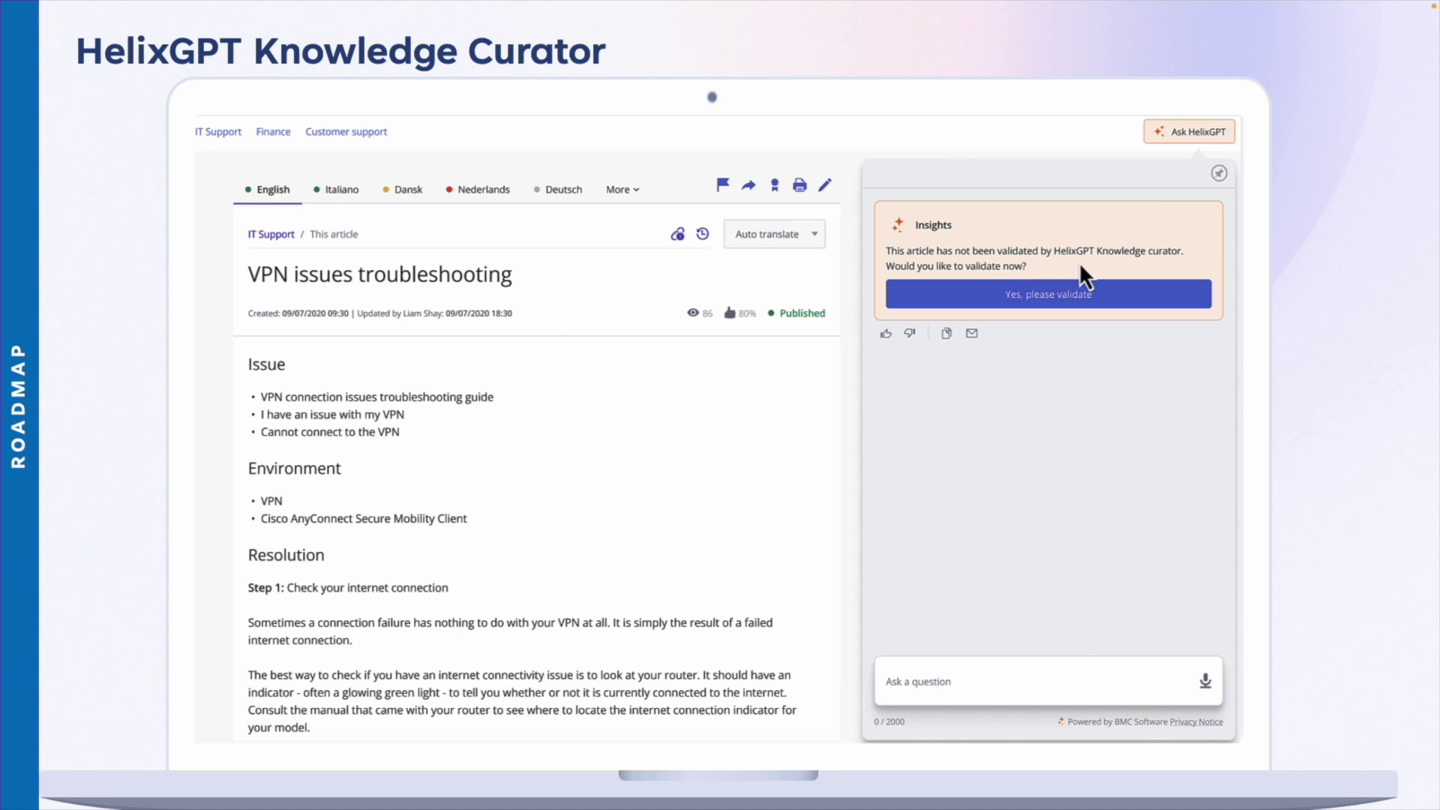
{"action": "left_click", "coordinate": [1047, 297]}
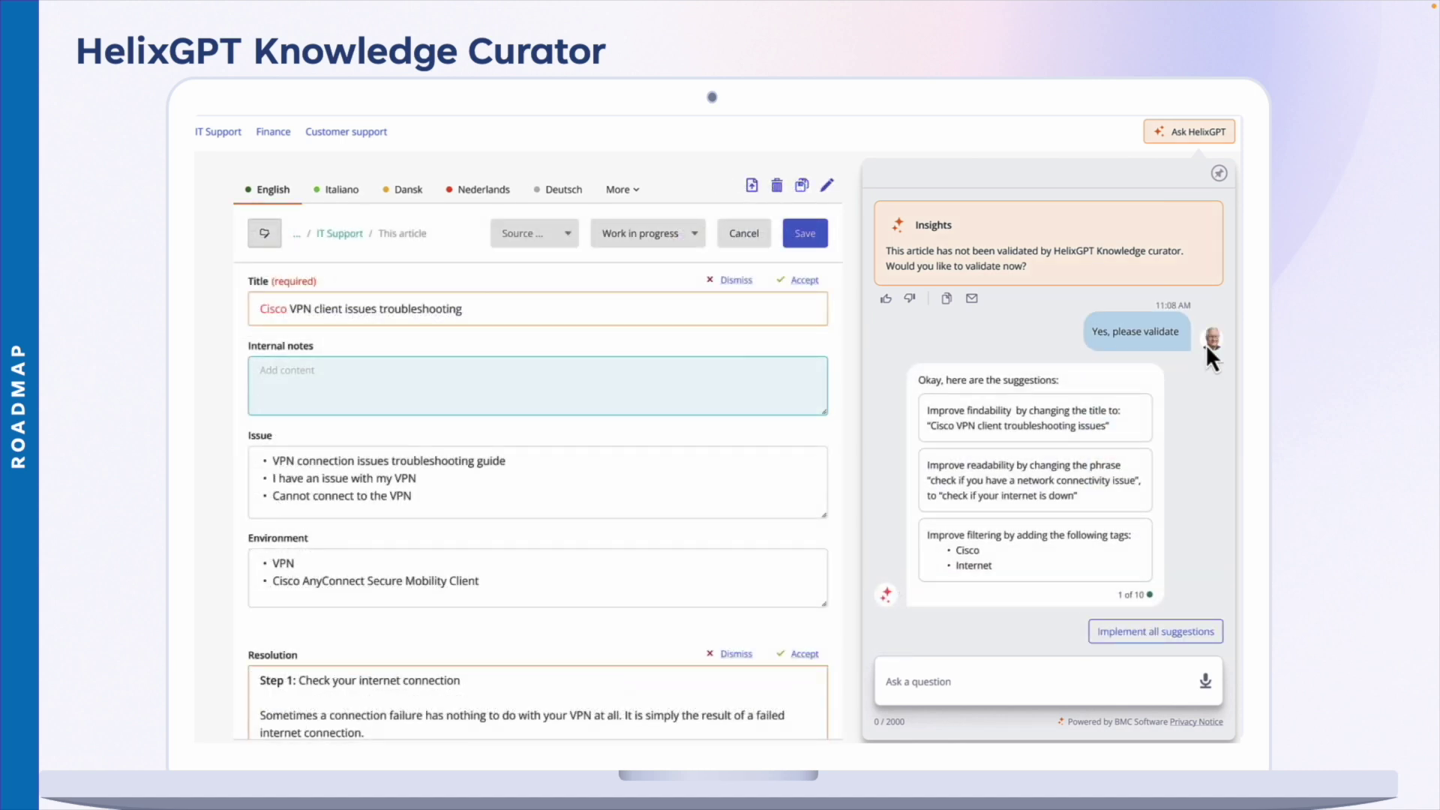
Step: Accept the suggested Cisco title and implement all suggestions, saving the VPN article
{"action": "left_click", "coordinate": [1071, 431]}
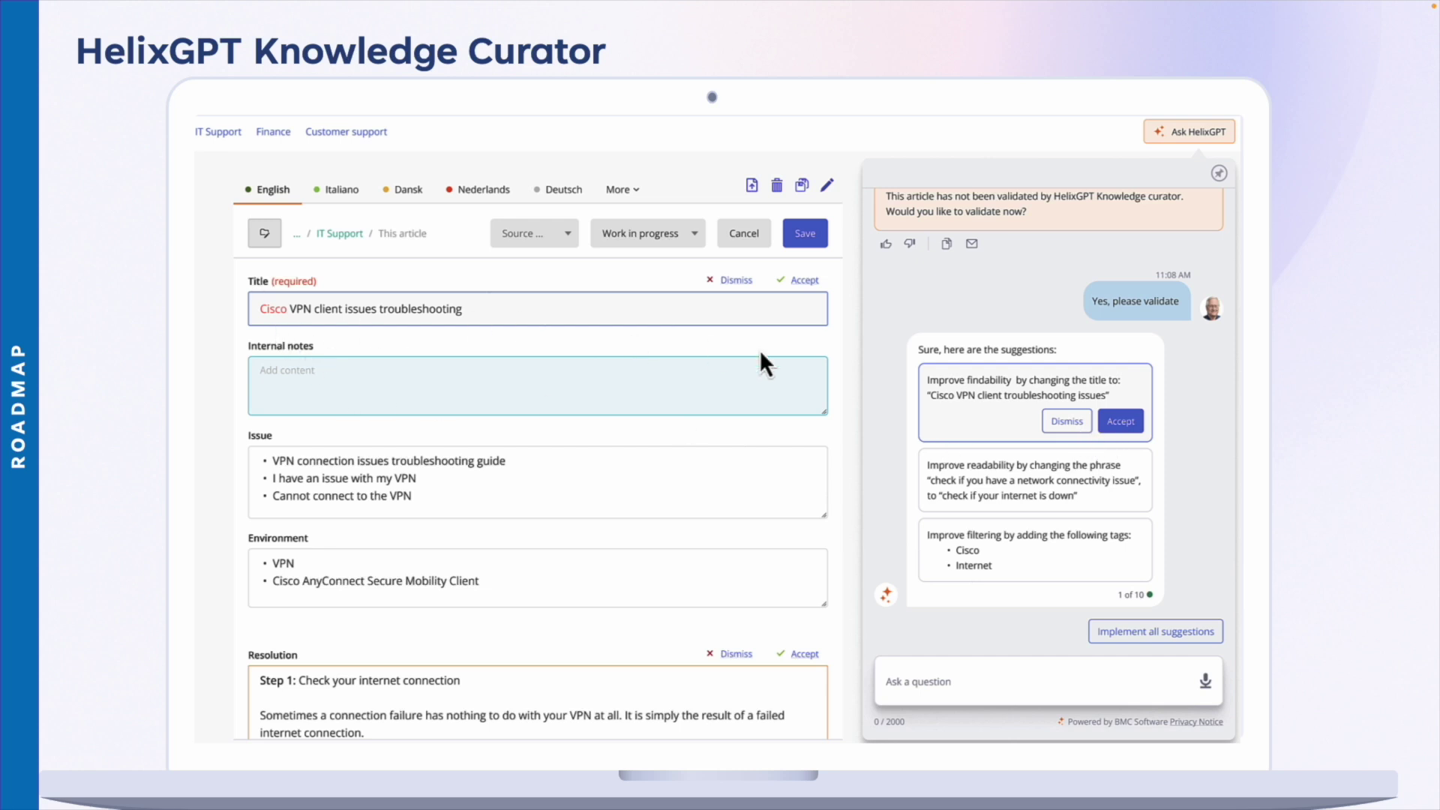
{"action": "left_click", "coordinate": [1120, 421]}
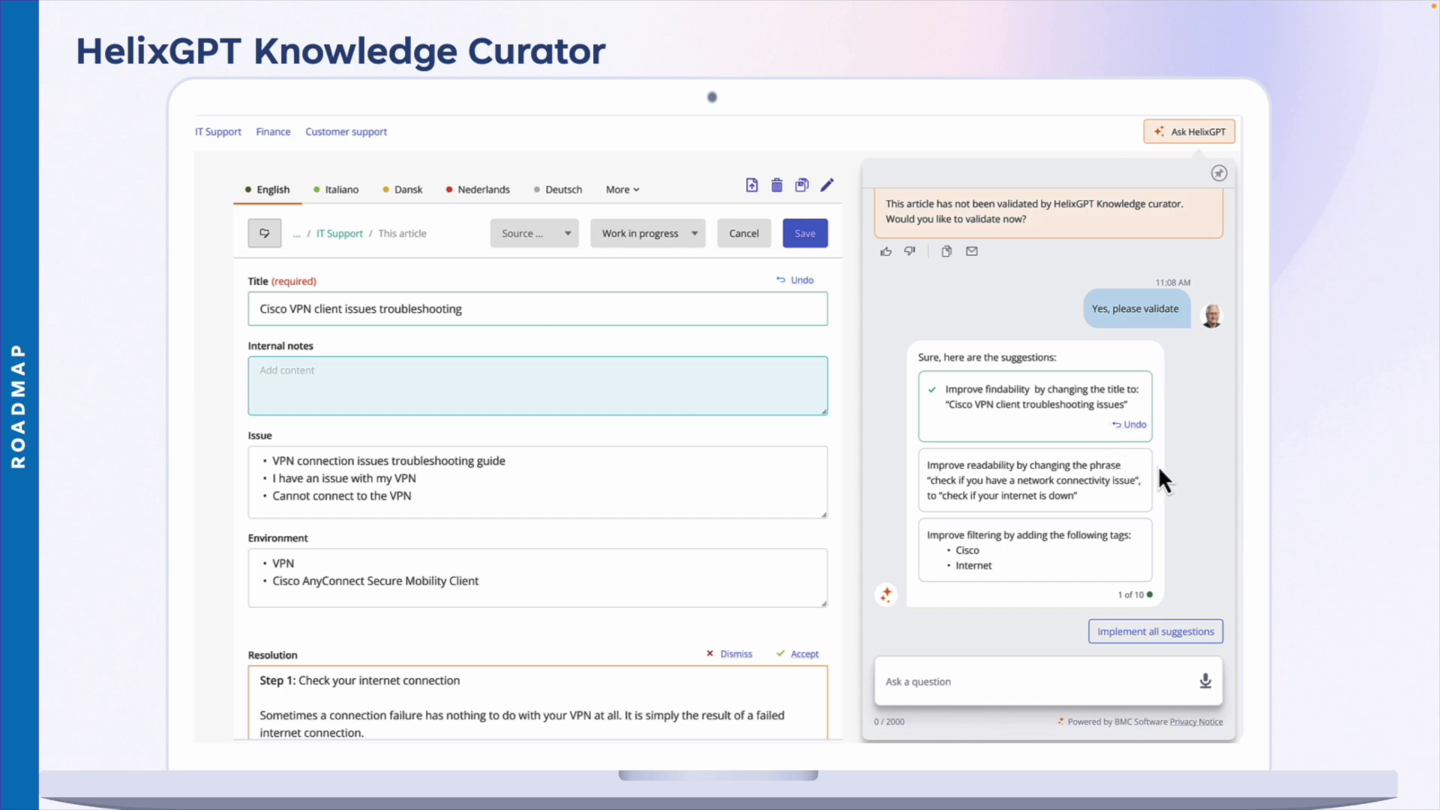
{"action": "left_click", "coordinate": [1160, 630]}
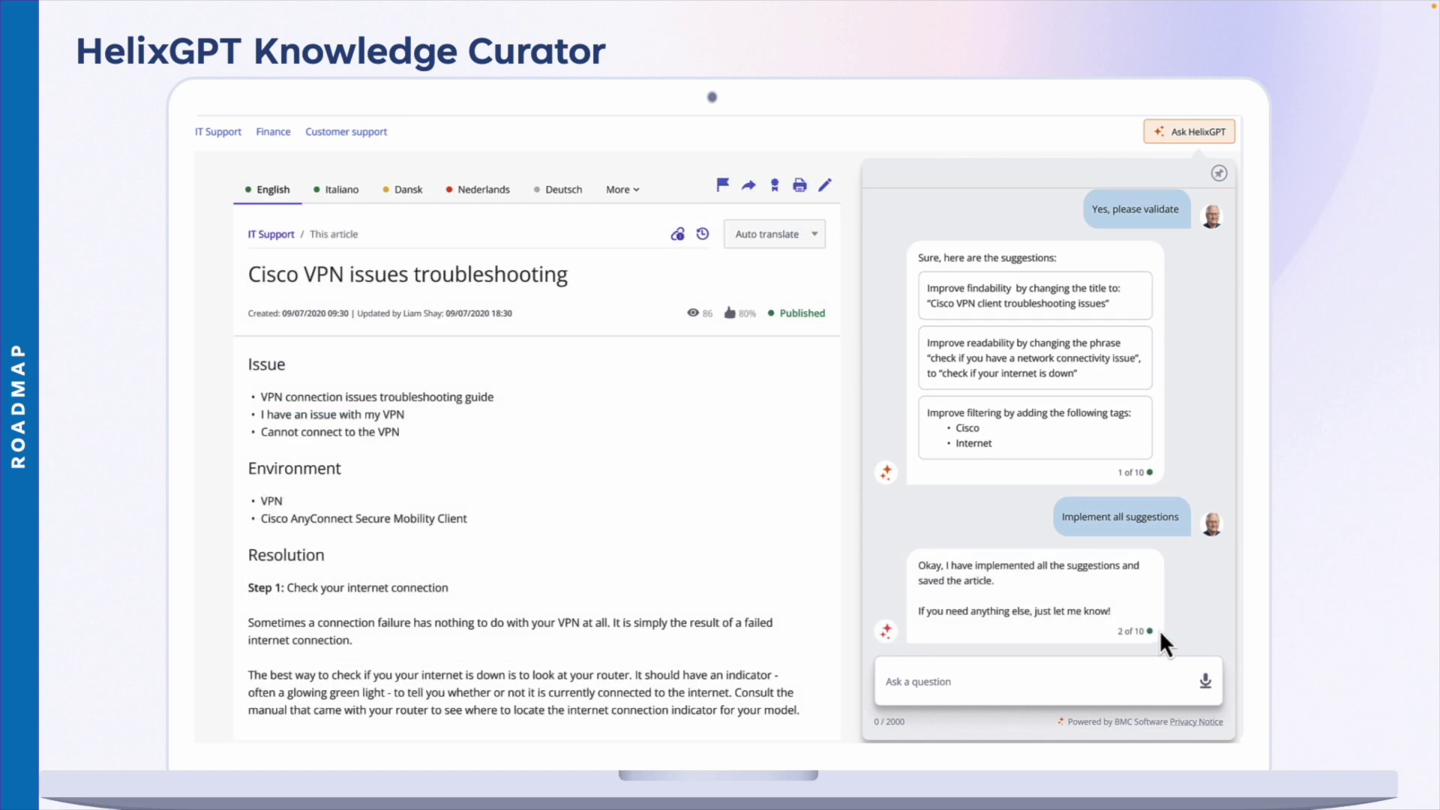
{"action": "left_click", "coordinate": [1148, 682]}
{"action": "type", "text": "Could you add 'Cisco' to the title in all languages?"}
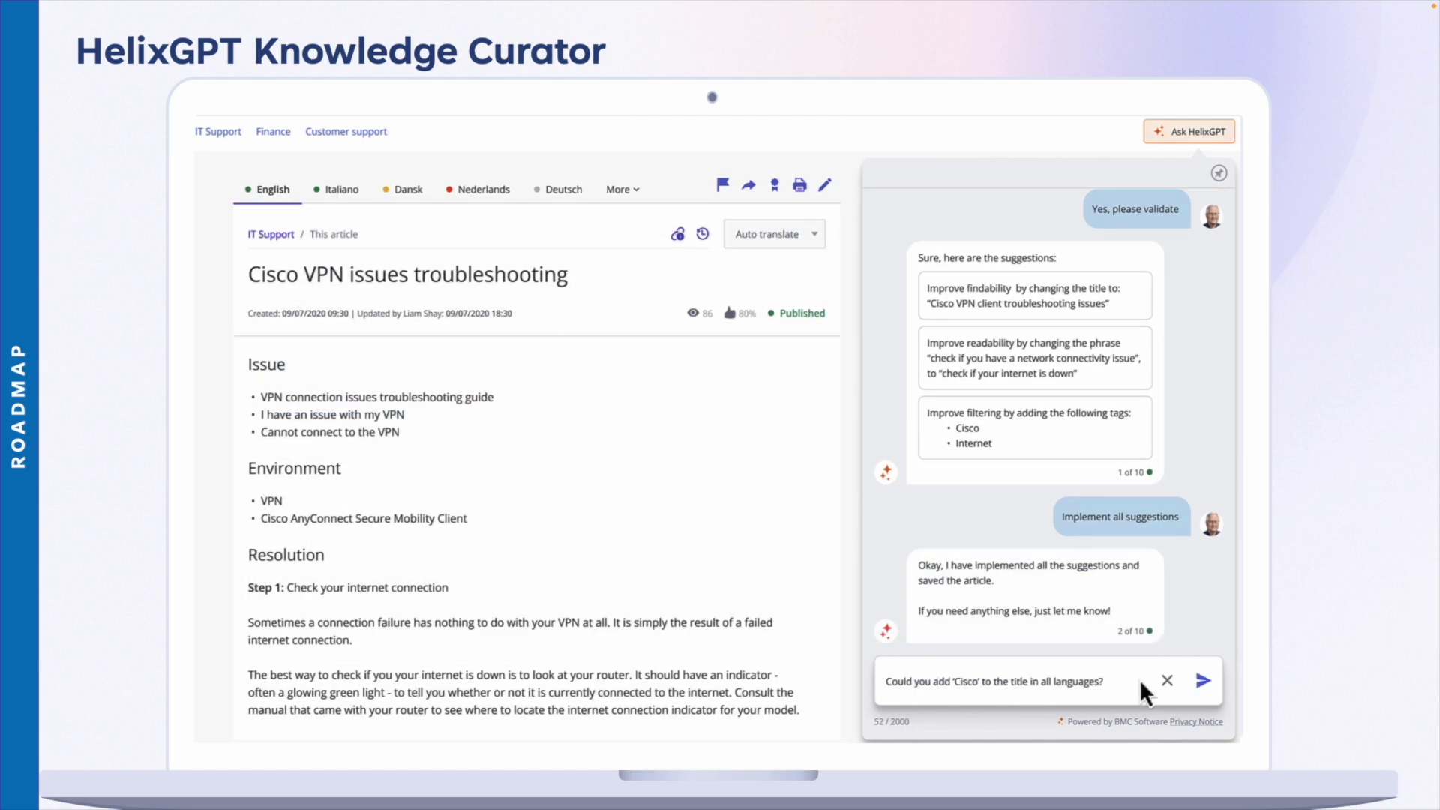
Step: Request 'Cisco' in all language titles, then check the Italiano, Dansk and English versions
{"action": "left_click", "coordinate": [1204, 682]}
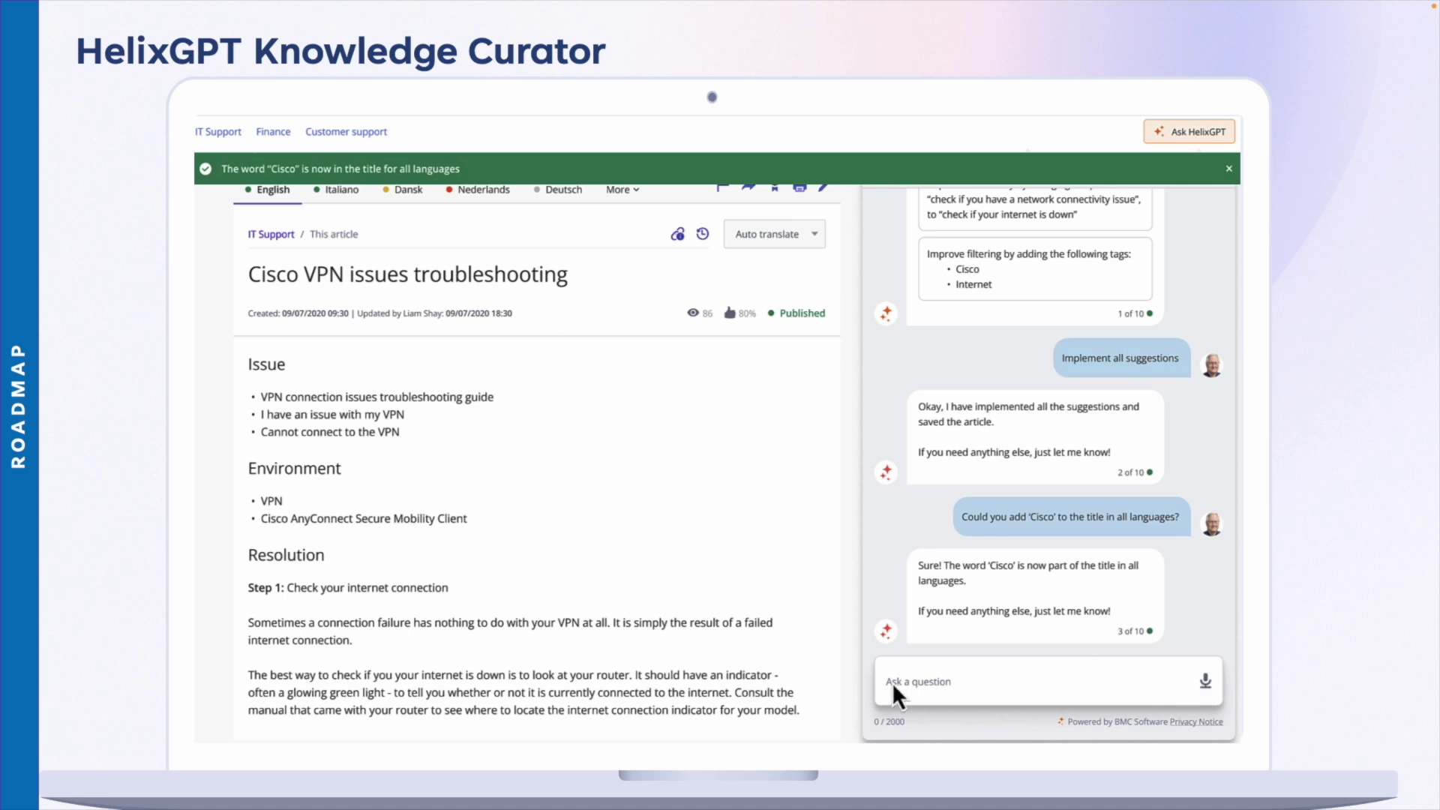
{"action": "left_click", "coordinate": [343, 192]}
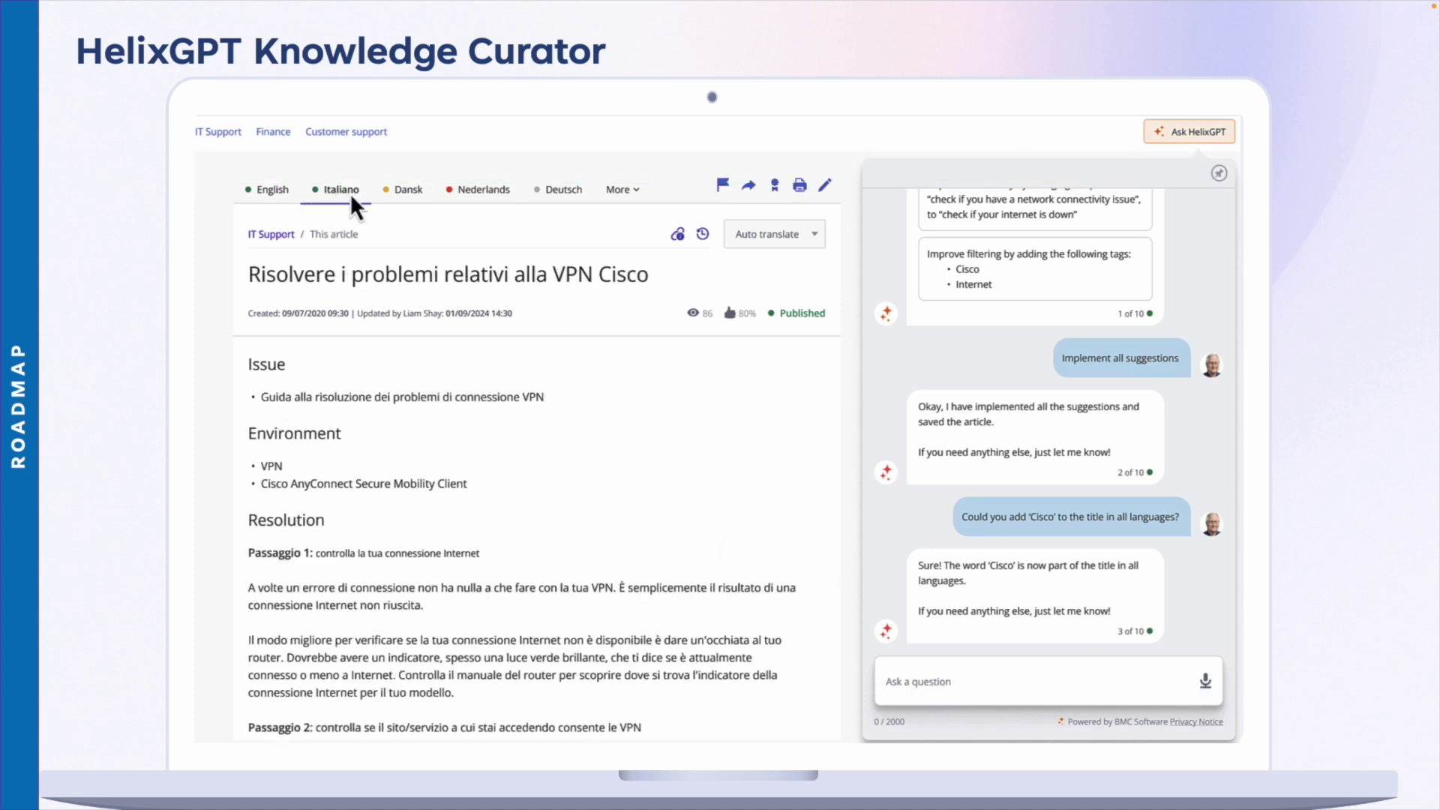
{"action": "left_click", "coordinate": [408, 192]}
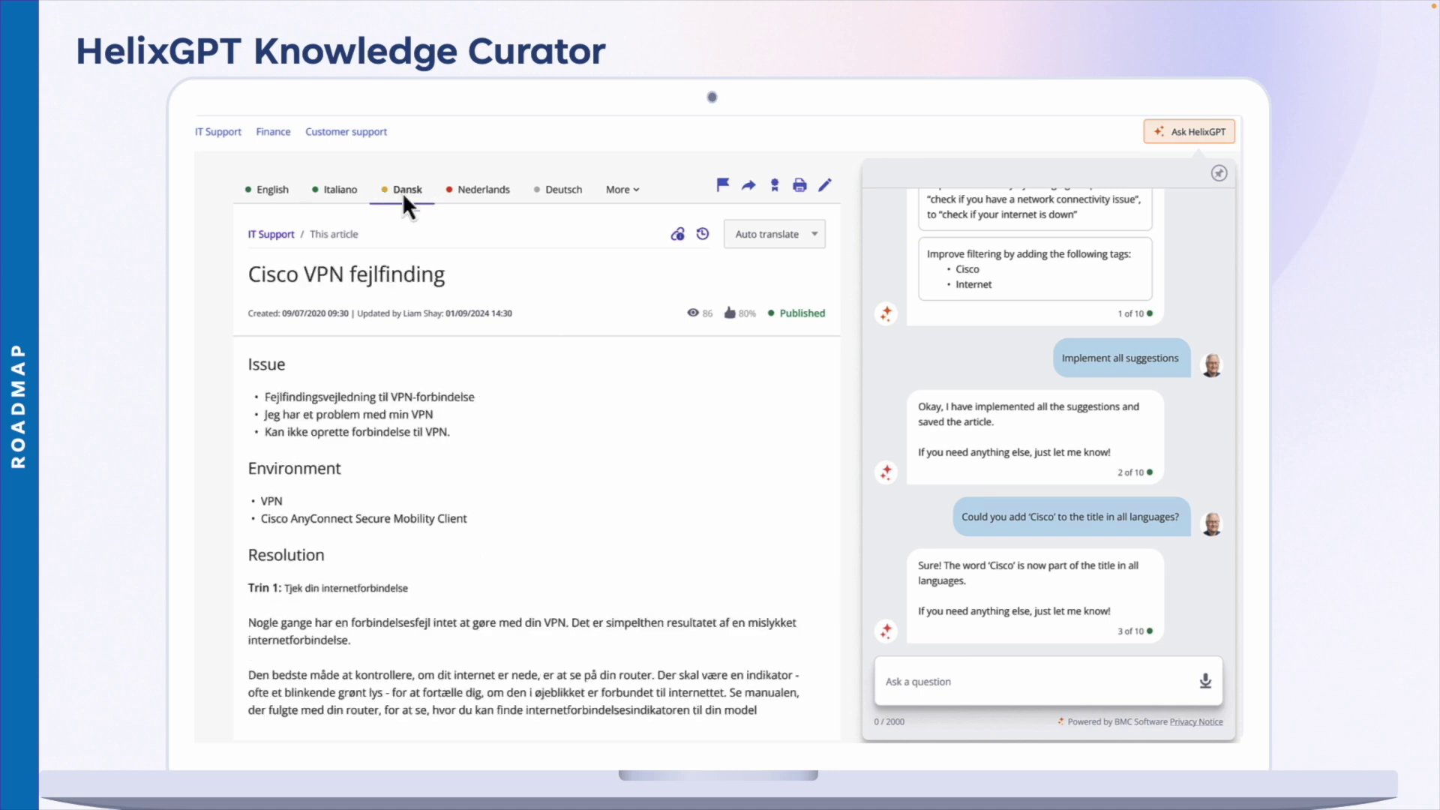
{"action": "left_click", "coordinate": [271, 190]}
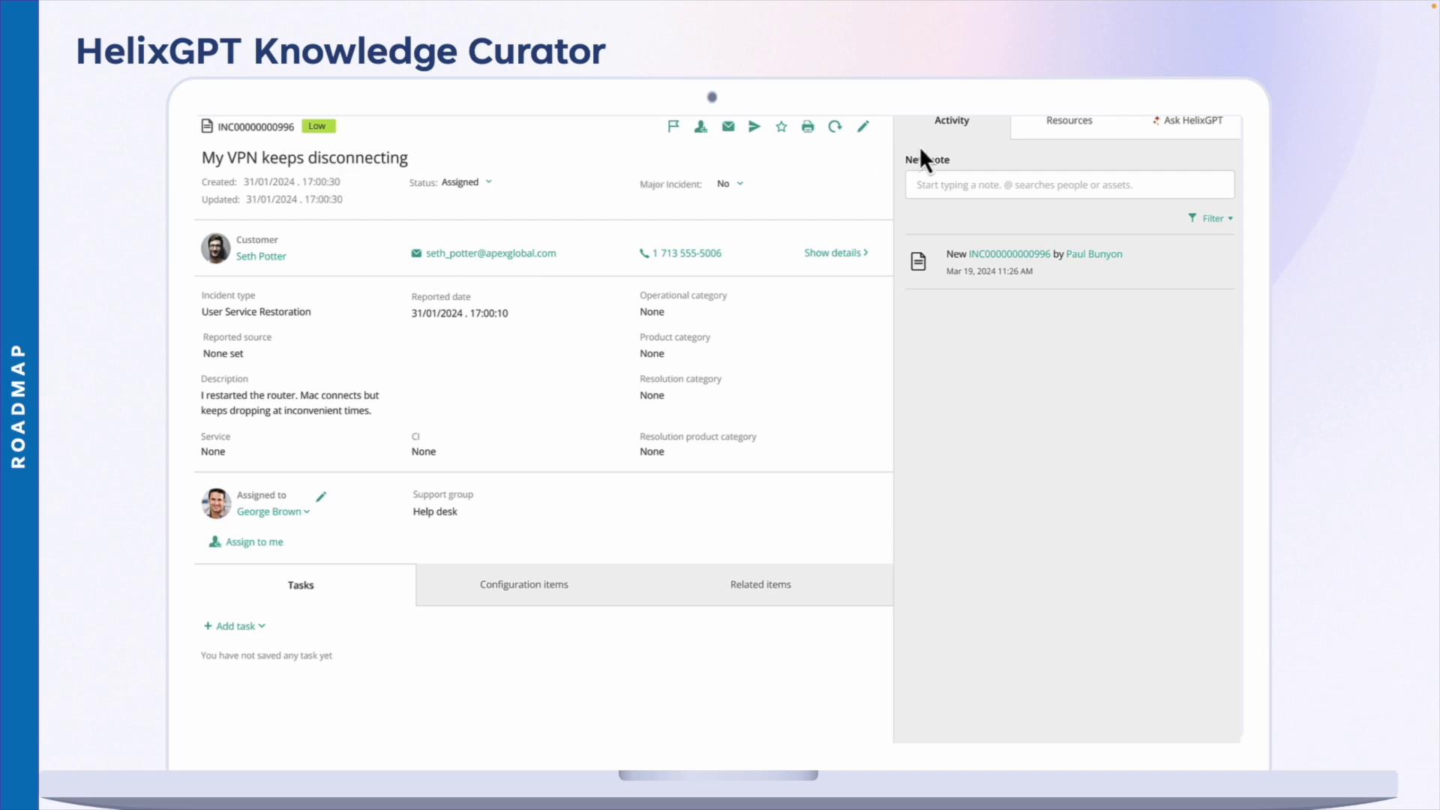
Step: Ask HelixGPT on the VPN-disconnect incident to draft a new knowledge article
{"action": "left_click", "coordinate": [1177, 123]}
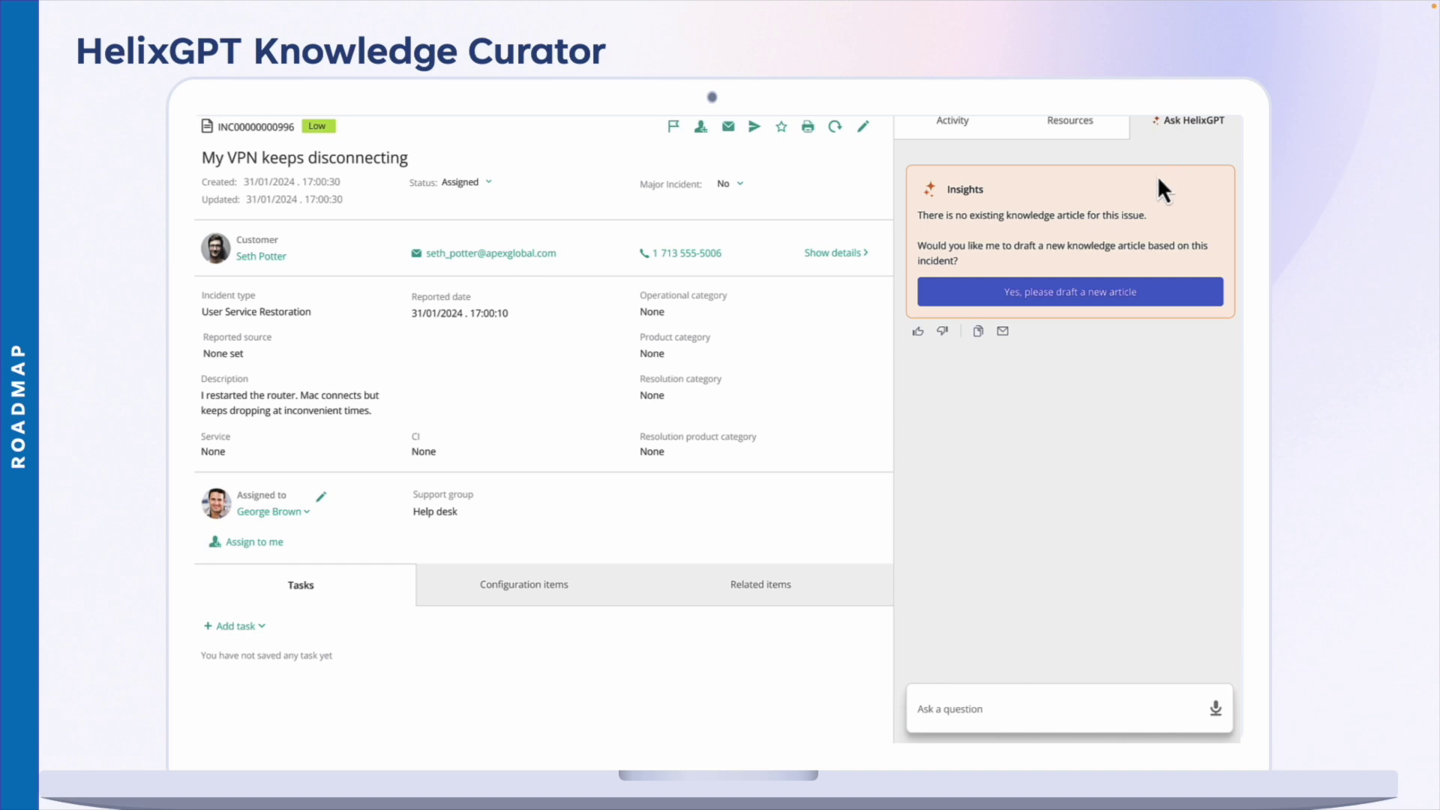
{"action": "left_click", "coordinate": [1108, 292]}
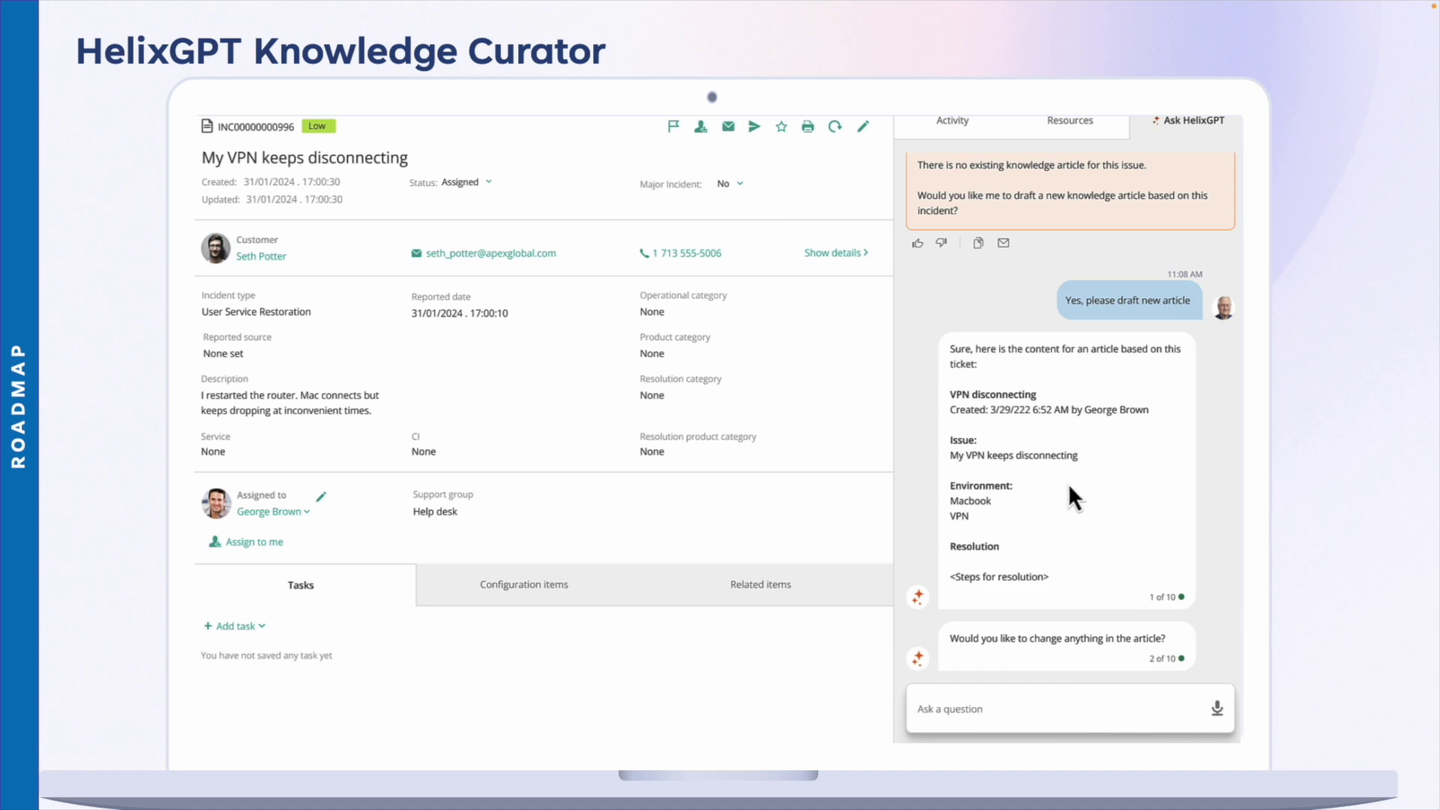
Step: Add Windows to the draft's Environment section and create the VPN Disconnecting article KBA0005632
{"action": "left_click", "coordinate": [1007, 710]}
{"action": "type", "text": "Please add \"Windows\" to the environment section"}
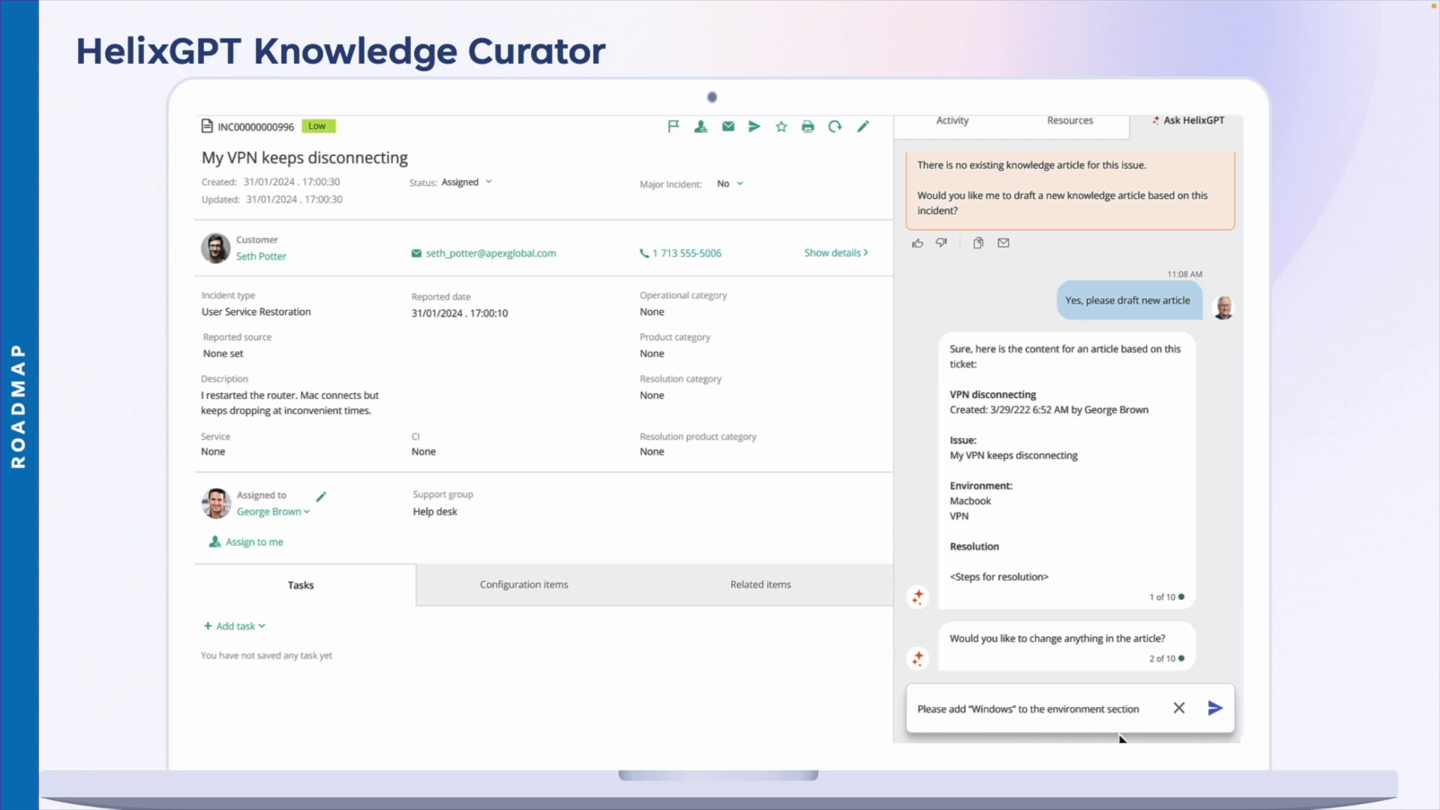
{"action": "left_click", "coordinate": [1216, 709]}
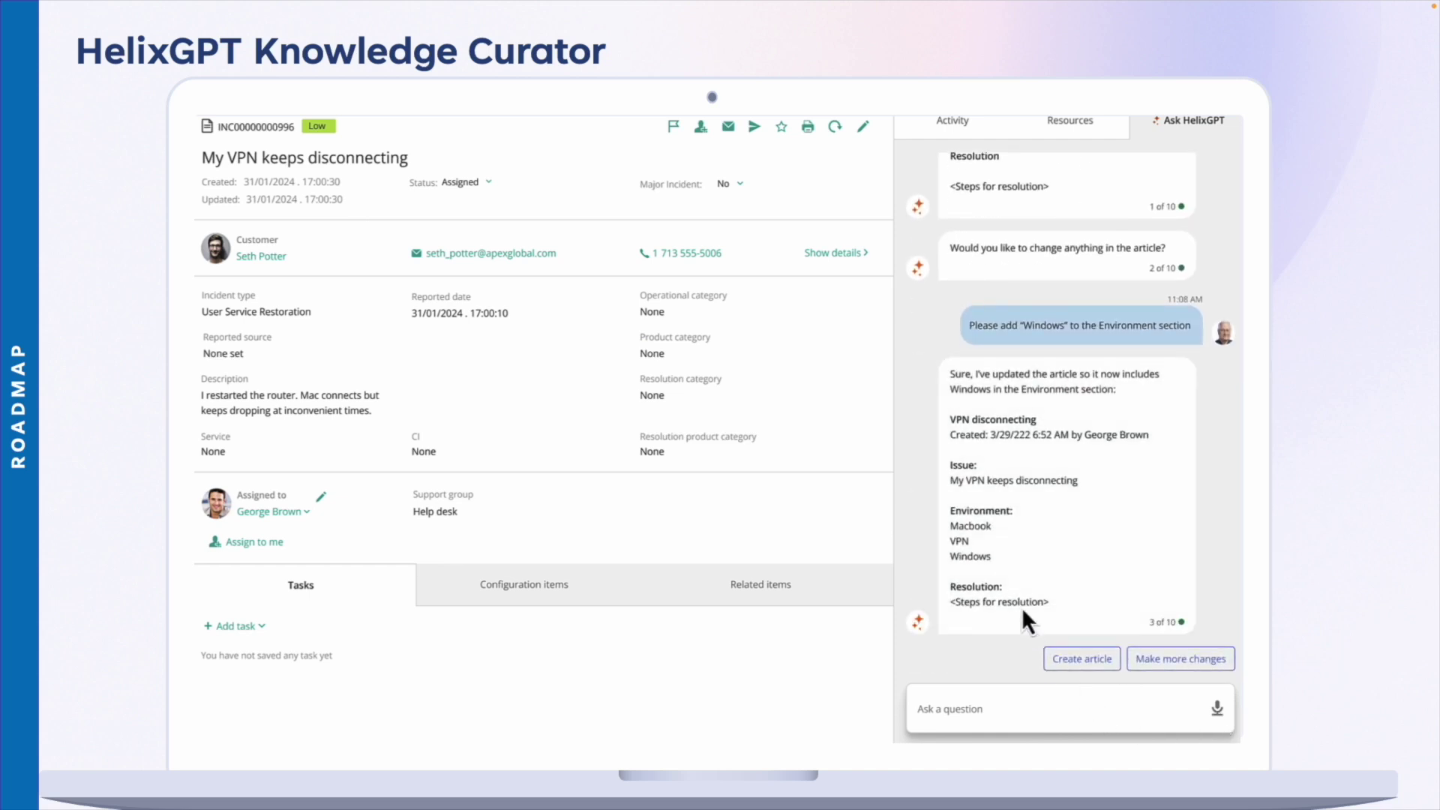
{"action": "left_click", "coordinate": [1082, 660]}
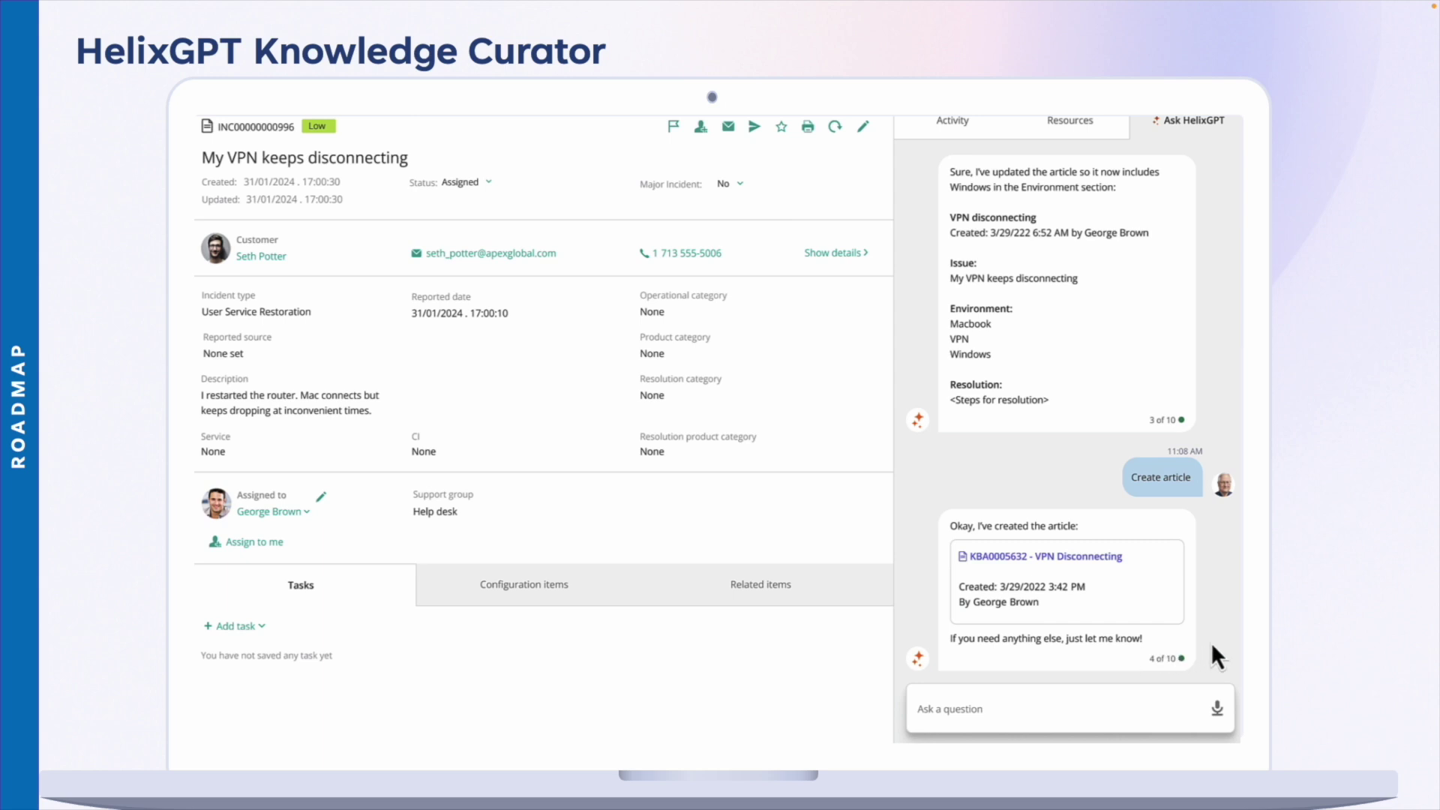
{"action": "left_click", "coordinate": [1087, 575]}
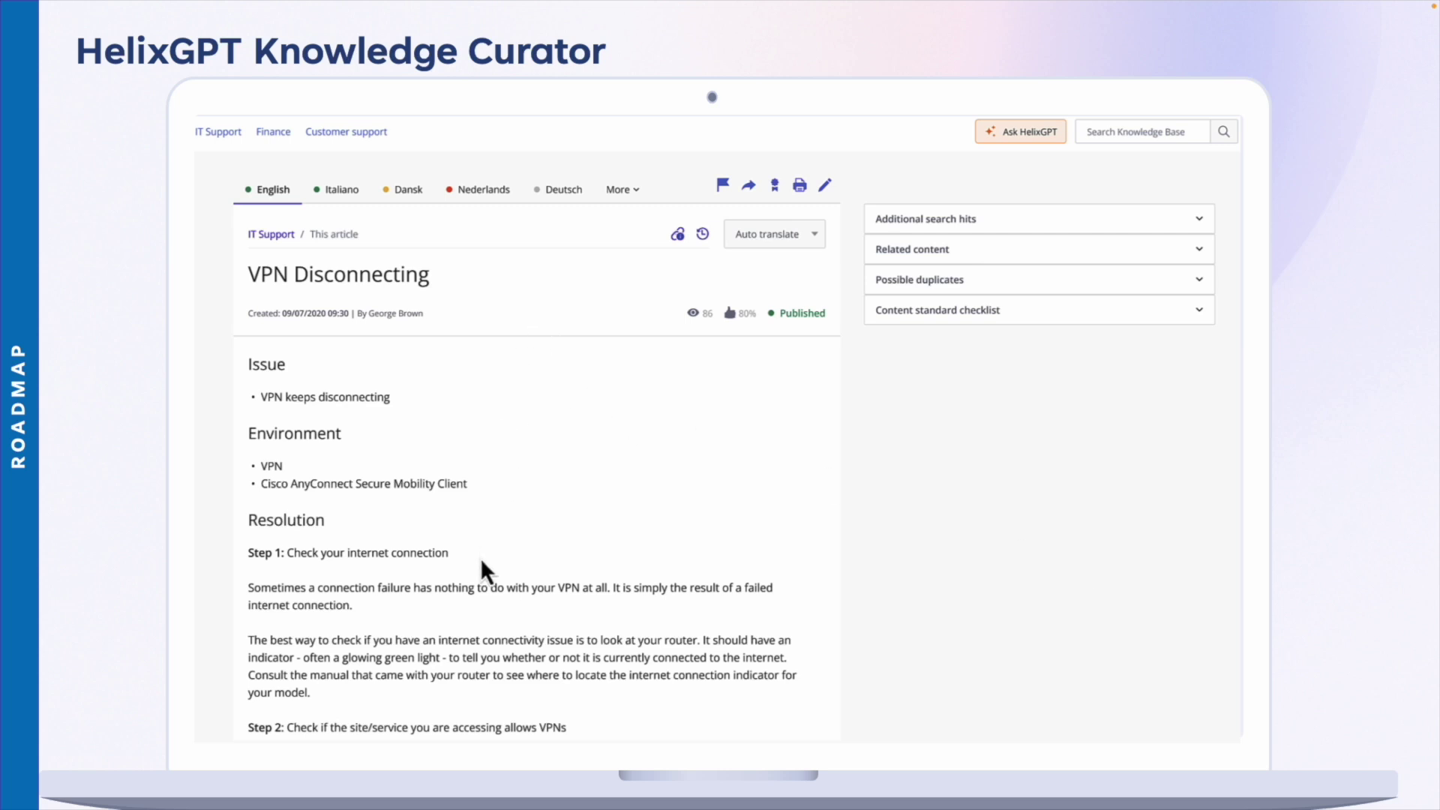
{"action": "scroll", "coordinate": [478, 575], "scroll_direction": "down", "scroll_amount": 3}
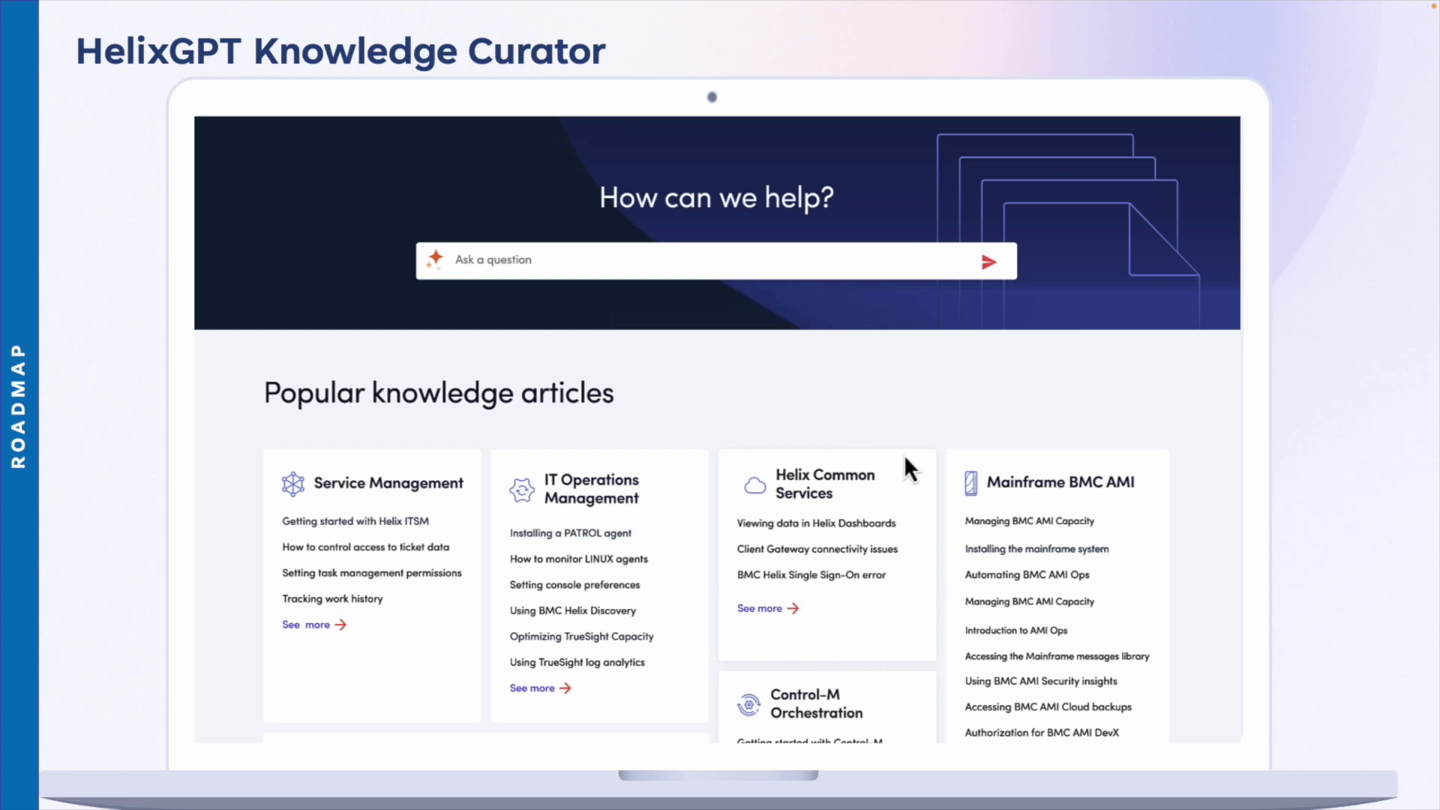
Step: Ask 'Find duplicate articles' and open the 'Add a file to an article' duplicate
{"action": "left_click", "coordinate": [726, 260]}
{"action": "type", "text": "Find duplicate articles"}
{"action": "left_click", "coordinate": [987, 262]}
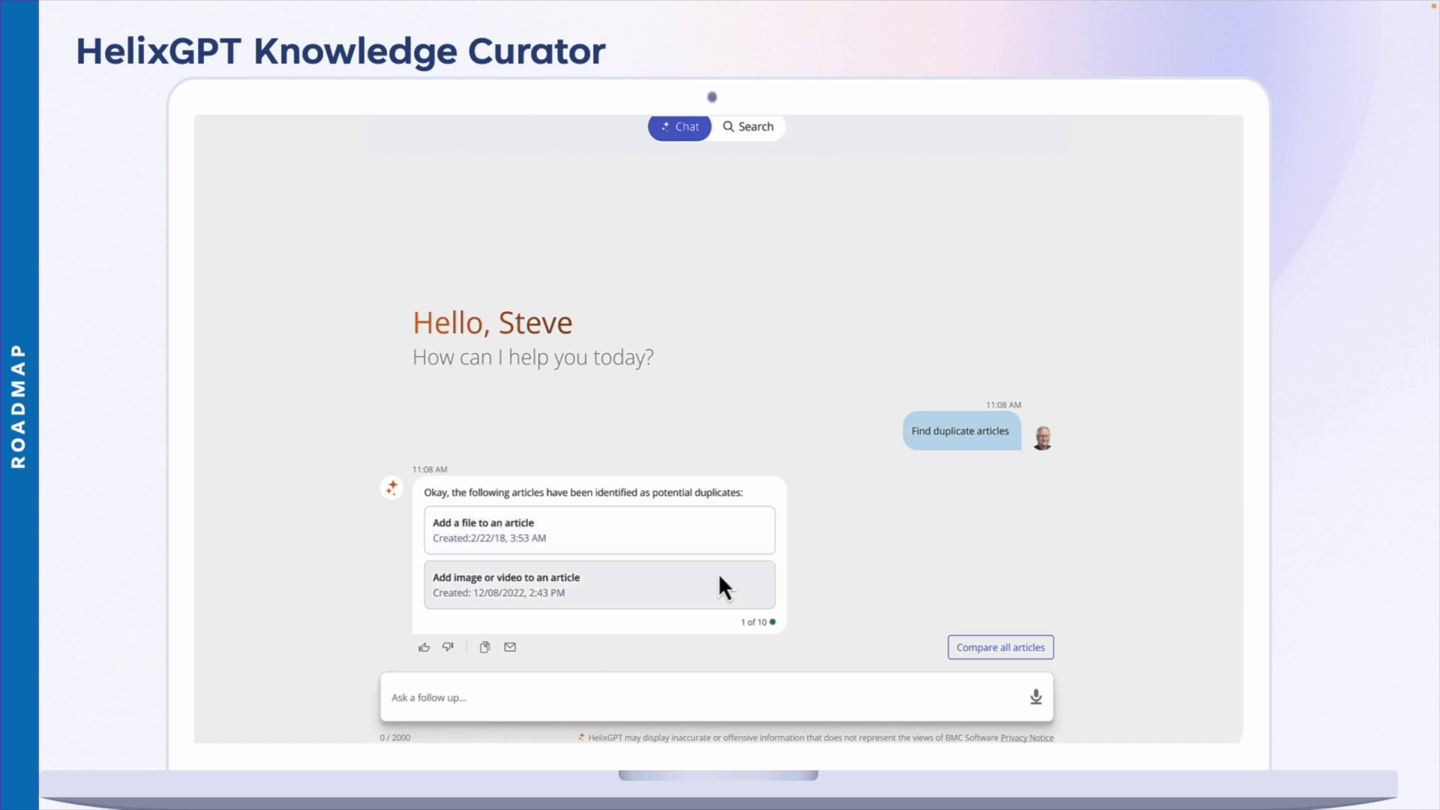
{"action": "left_click", "coordinate": [727, 544]}
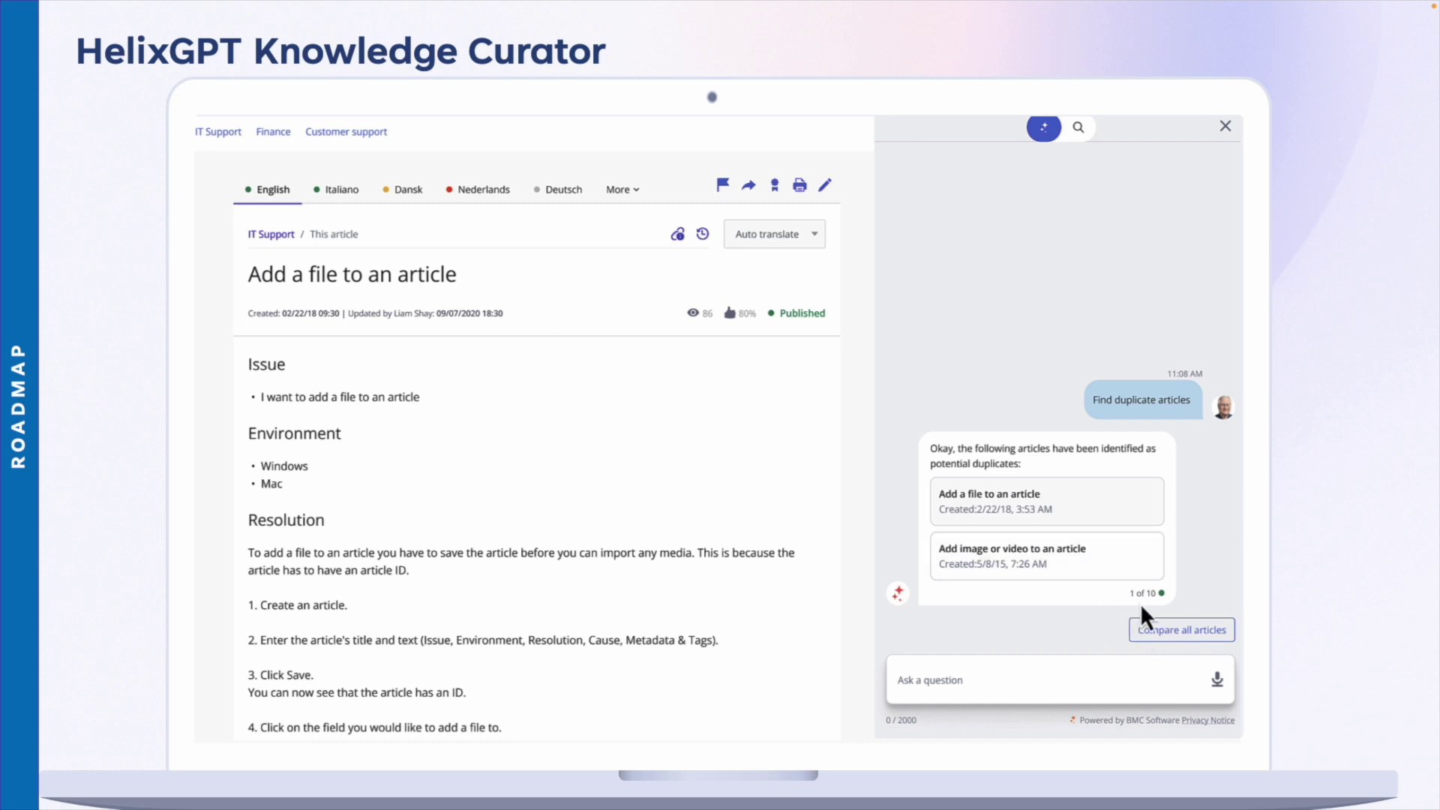
Step: Open the 'Add image or video' duplicate and compare both articles' similarities and differences
{"action": "left_click", "coordinate": [1090, 568]}
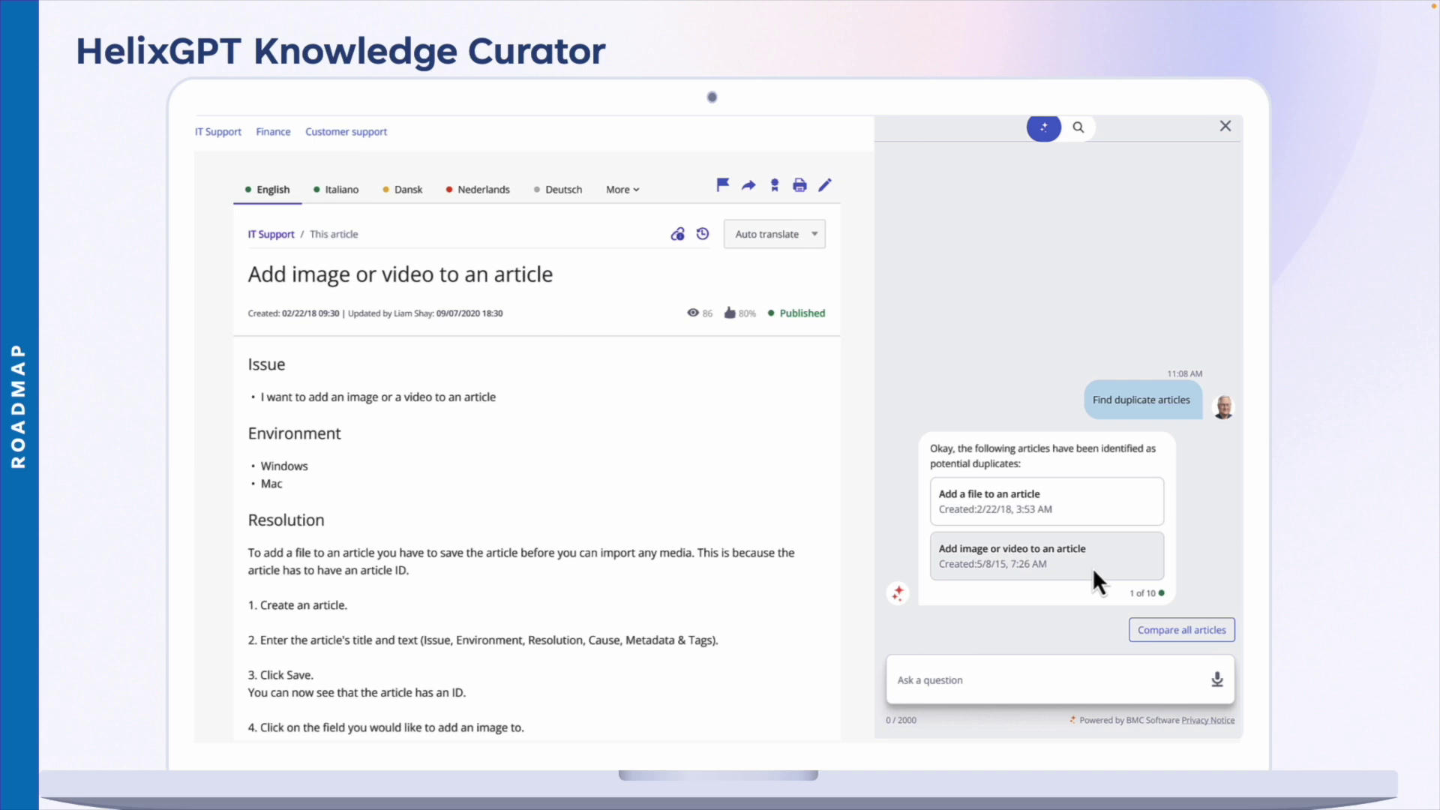
{"action": "left_click", "coordinate": [1188, 637]}
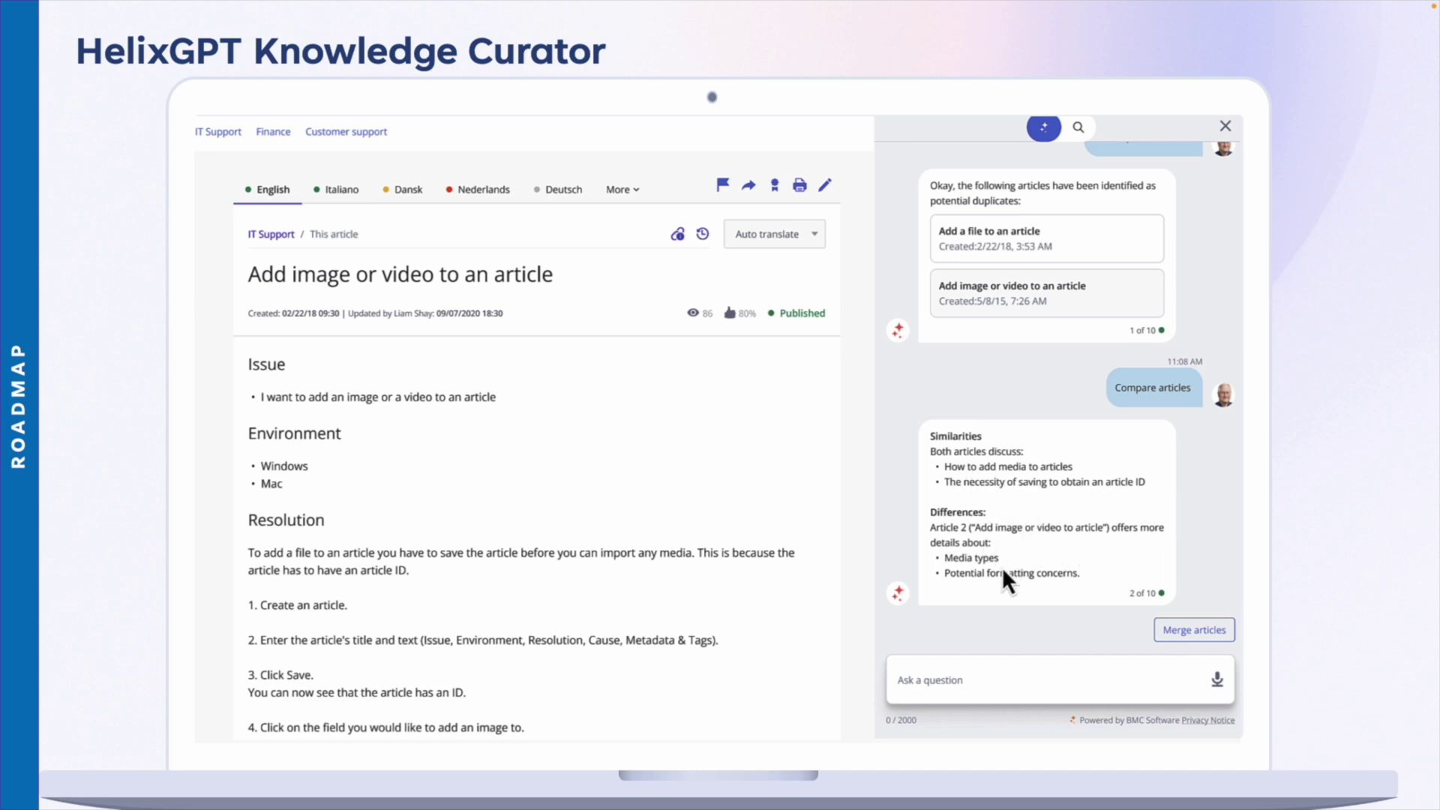
Step: Merge the 'Add a file' and 'Add image or video' duplicates into one new draft
{"action": "left_click", "coordinate": [1179, 637]}
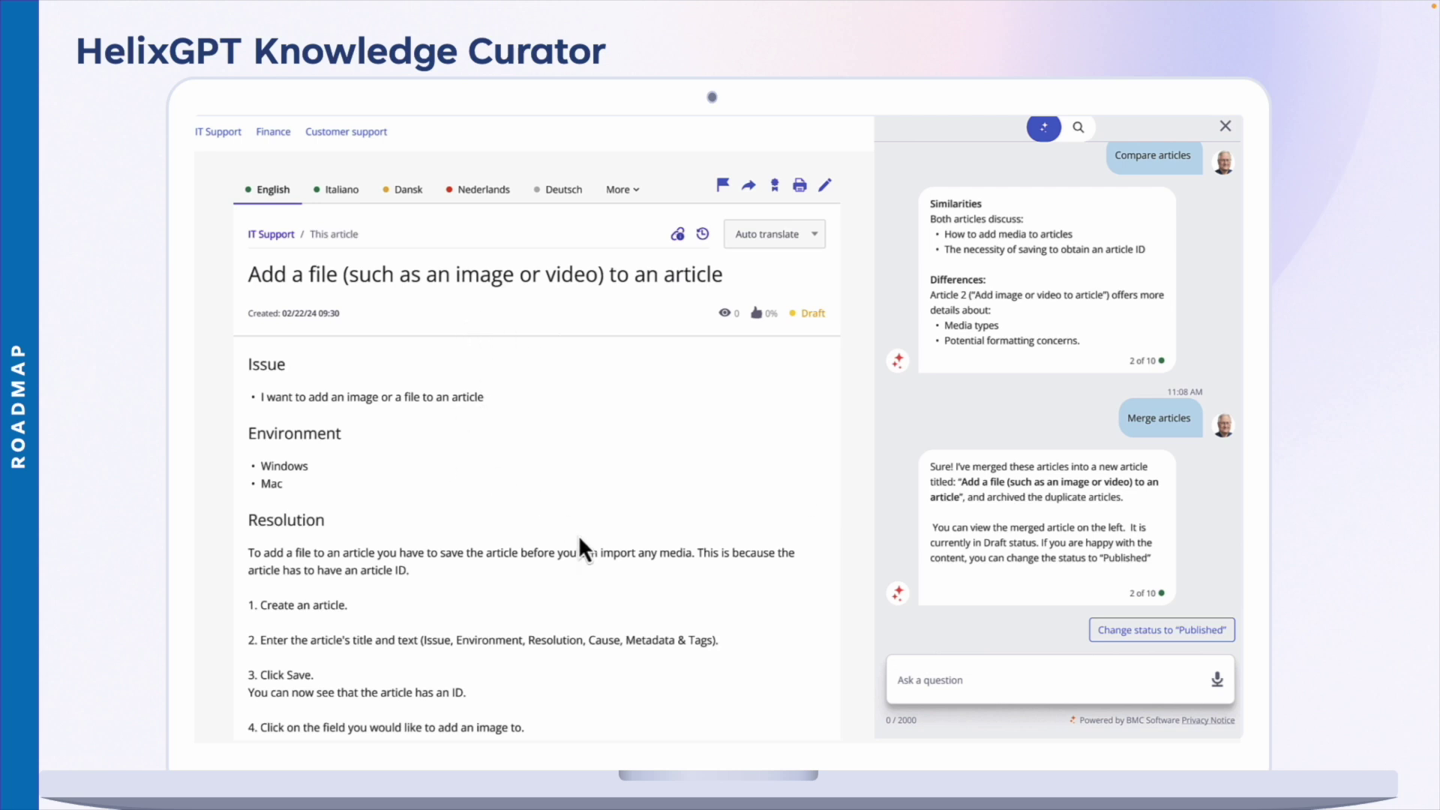
{"action": "scroll", "coordinate": [579, 537], "scroll_direction": "down", "scroll_amount": 5}
{"action": "scroll", "coordinate": [578, 537], "scroll_direction": "down", "scroll_amount": 2}
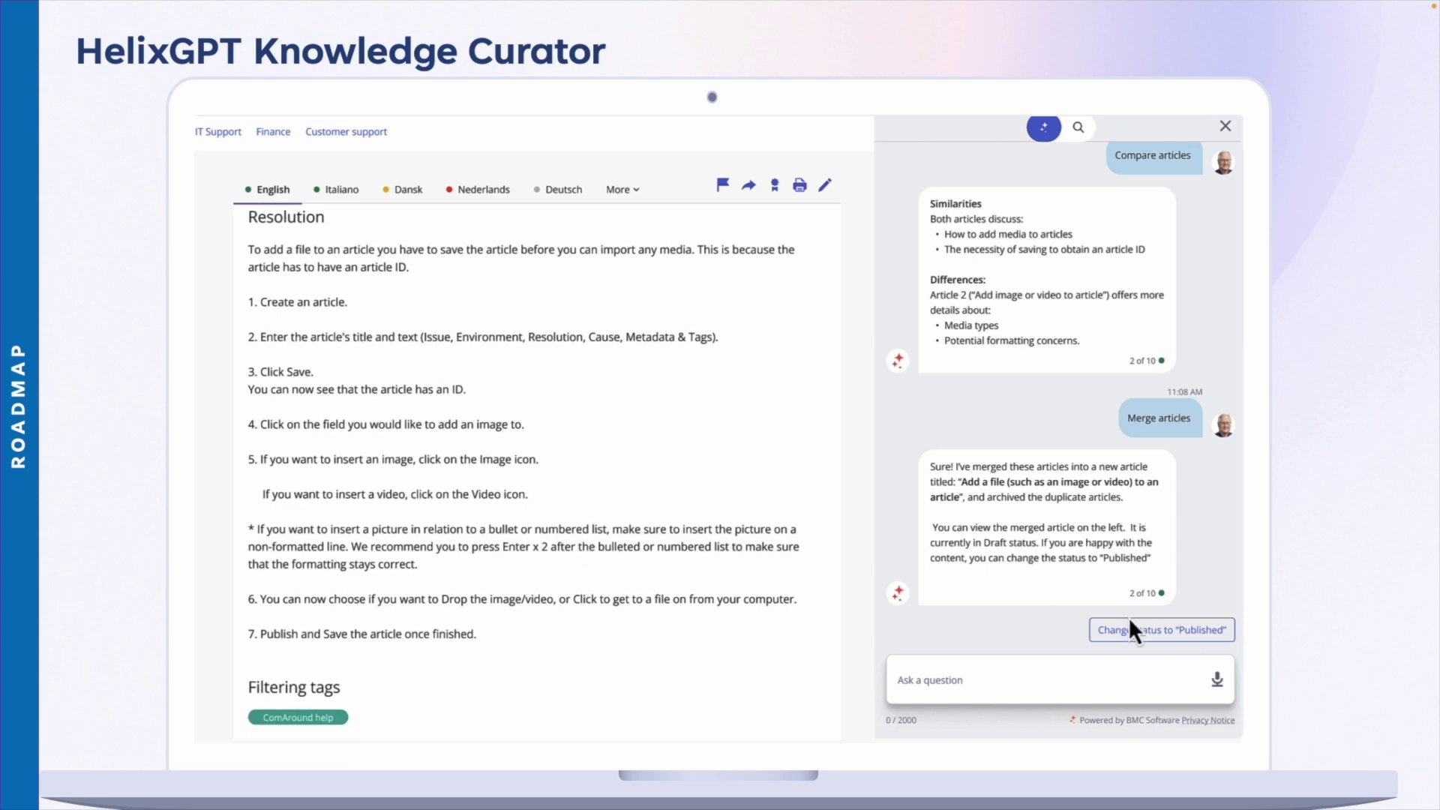
Step: Request that the merged draft article's status be changed to Published
{"action": "left_click", "coordinate": [1139, 639]}
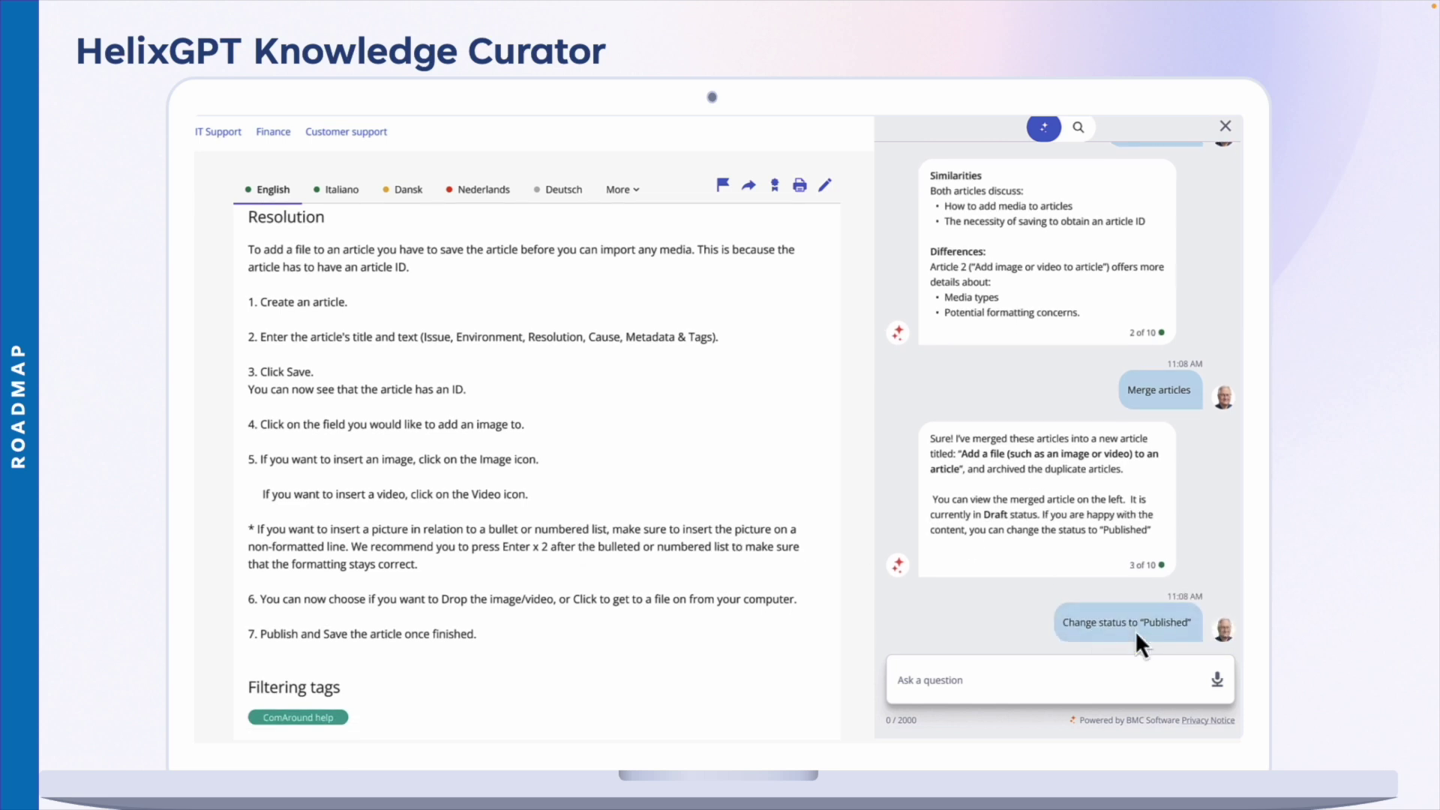